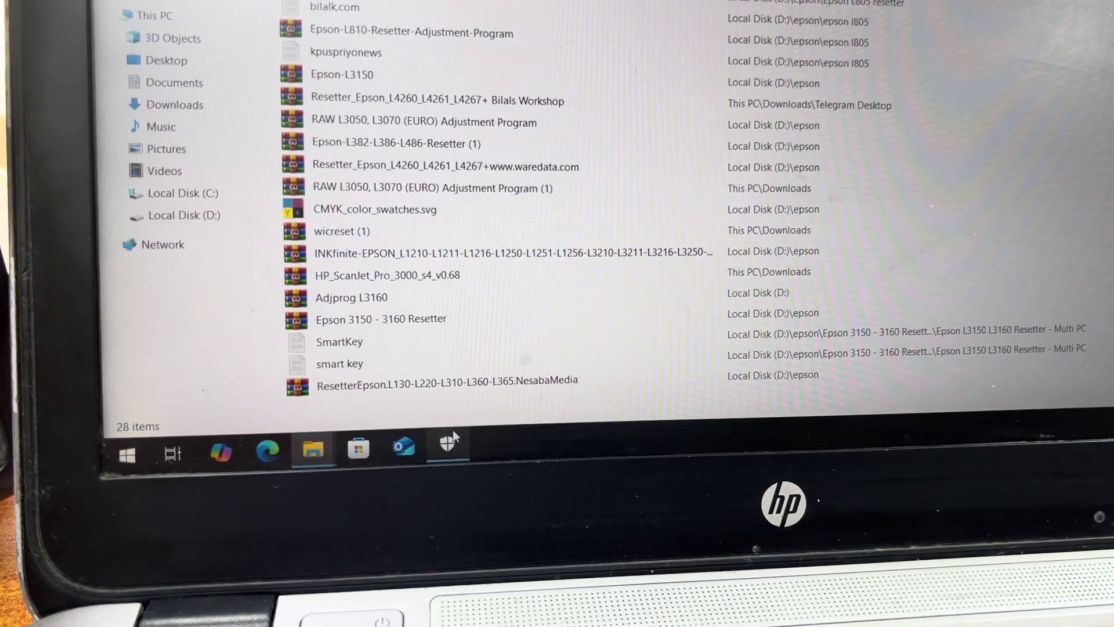
Bring up Windows Security's Virus & threat protection settings from the taskbar.
click(439, 415)
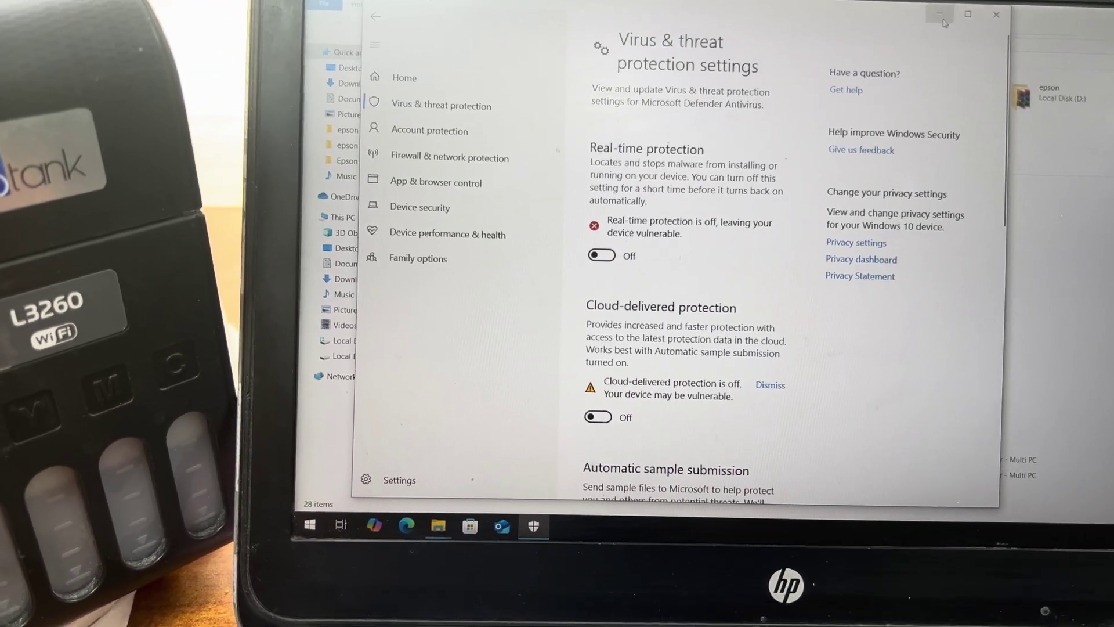
Minimize Windows Security after confirming real-time protection is off.
click(931, 11)
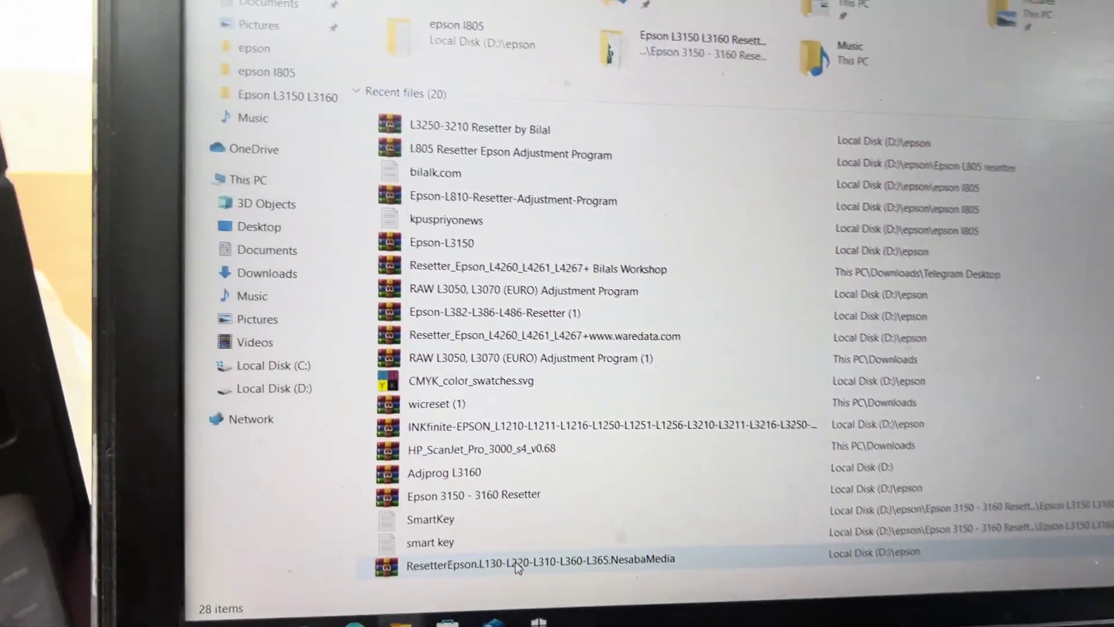
Launch Chrome from the desktop and load bilalk.com.
click(328, 503)
double_click(165, 35)
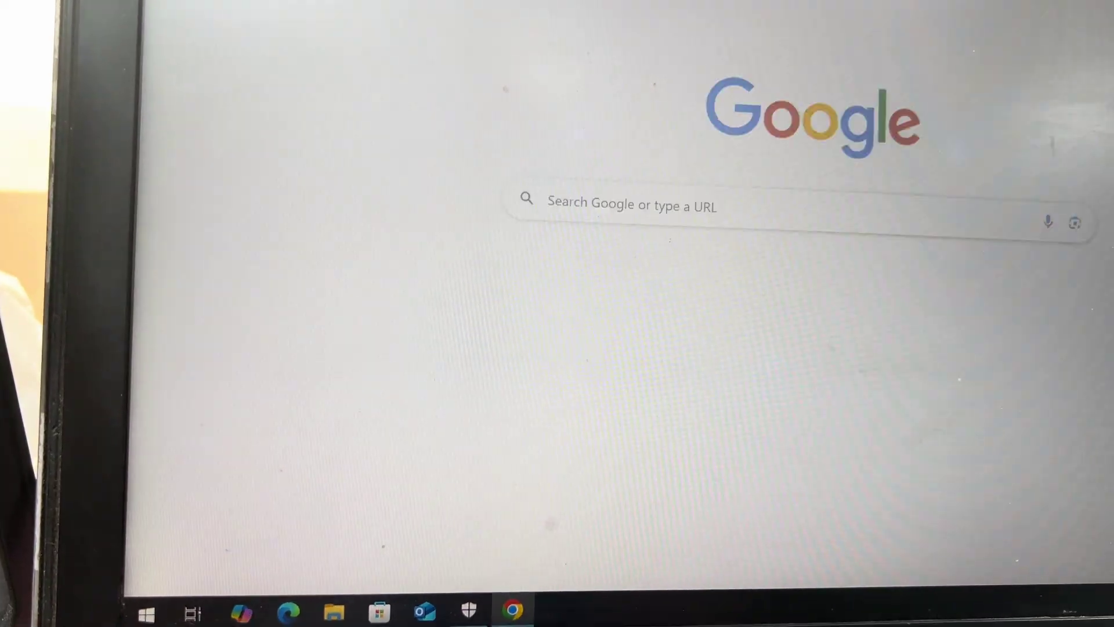
text(bilalk.com)
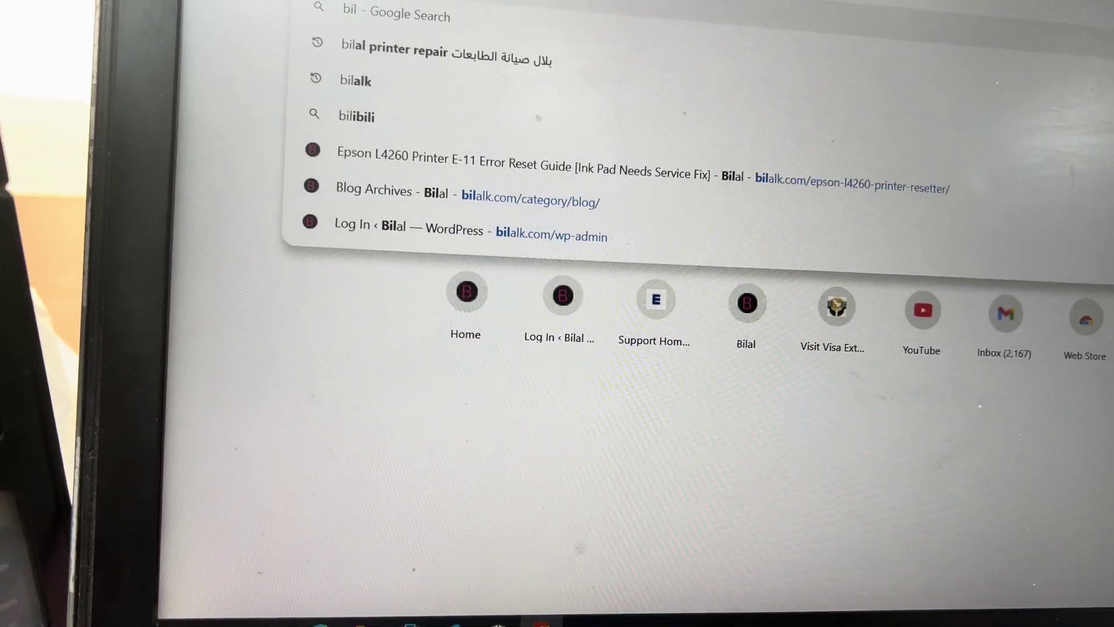
key(Return)
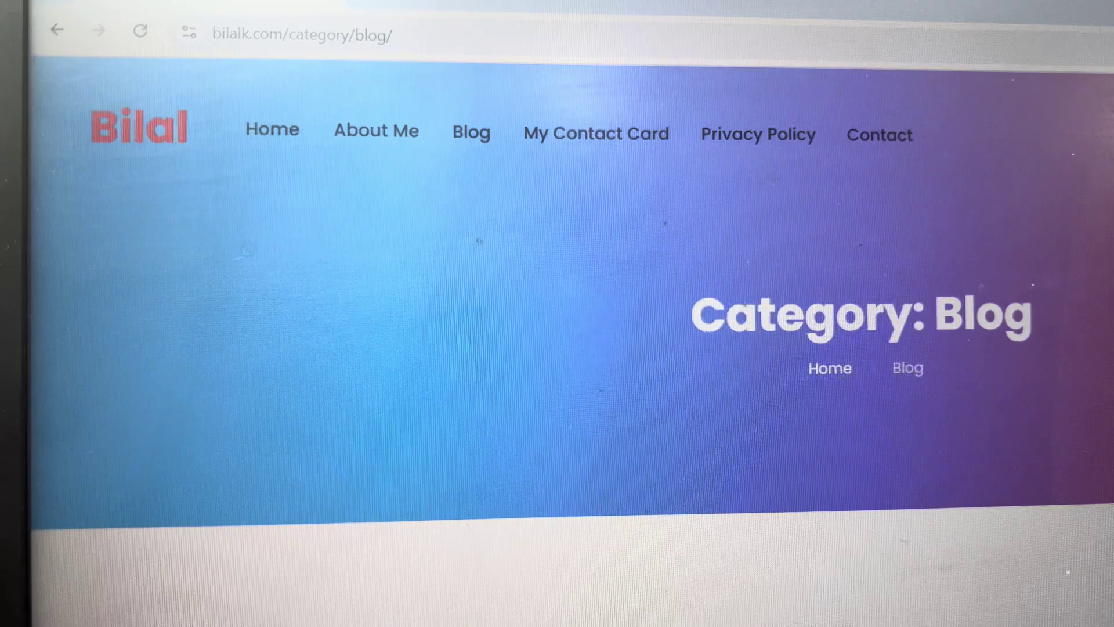
scroll(557, 348, down, 10)
scroll(557, 348, down, 5)
scroll(557, 348, down, 8)
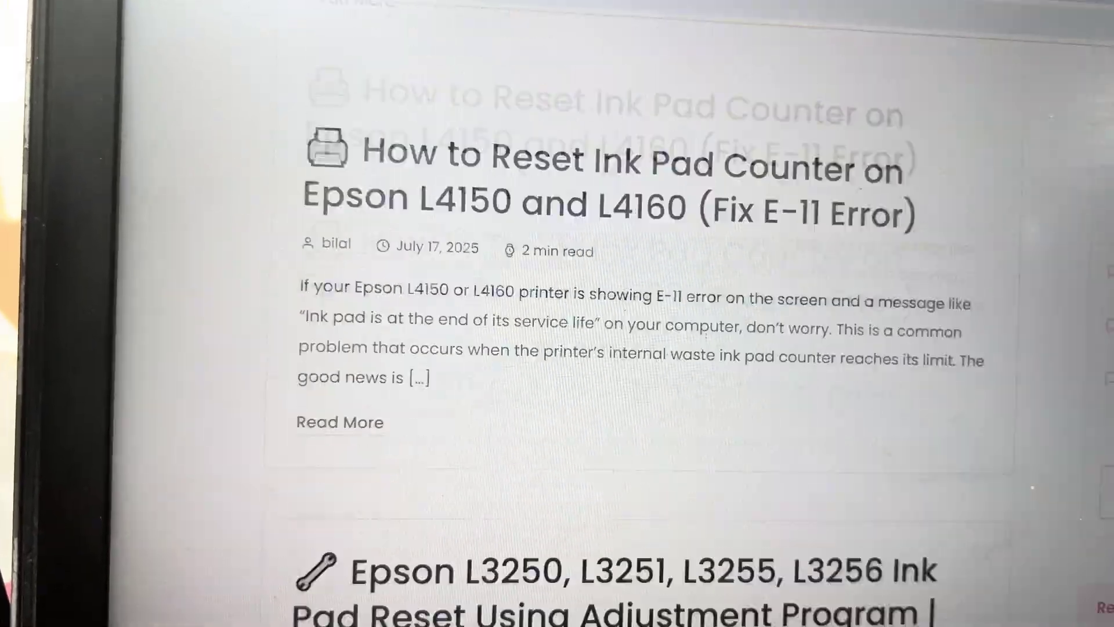
scroll(557, 348, down, 5)
scroll(558, 348, down, 3)
scroll(557, 348, up, 4)
scroll(557, 348, up, 1)
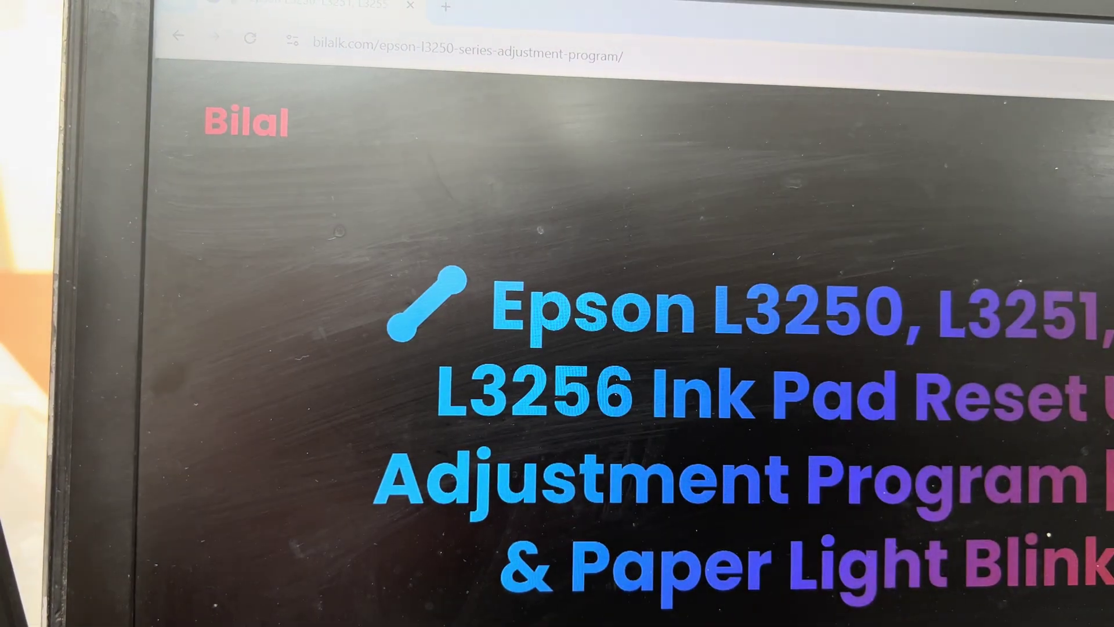
scroll(557, 349, down, 10)
scroll(557, 348, down, 8)
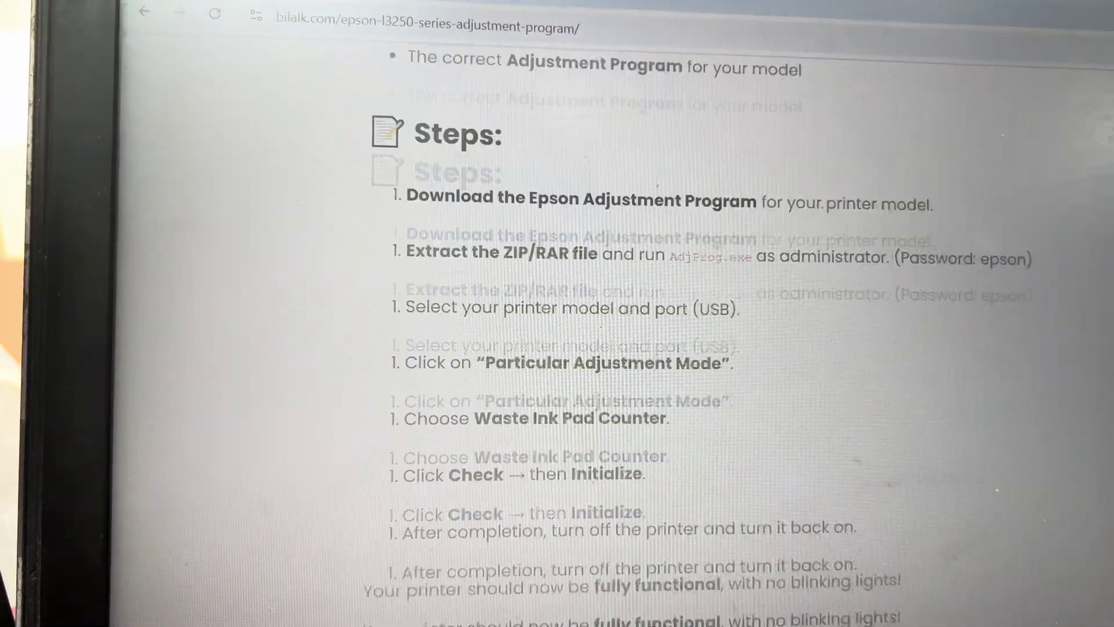
scroll(557, 348, down, 8)
scroll(557, 261, up, 3)
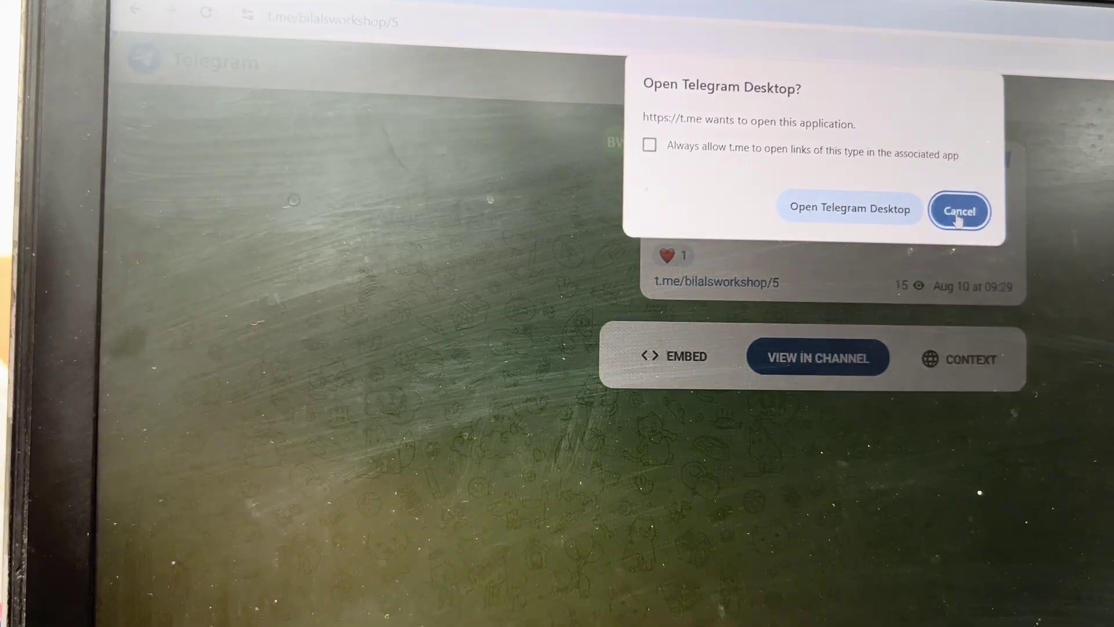
Decline the Telegram Desktop prompt, then hide Chrome to show the desktop.
click(957, 209)
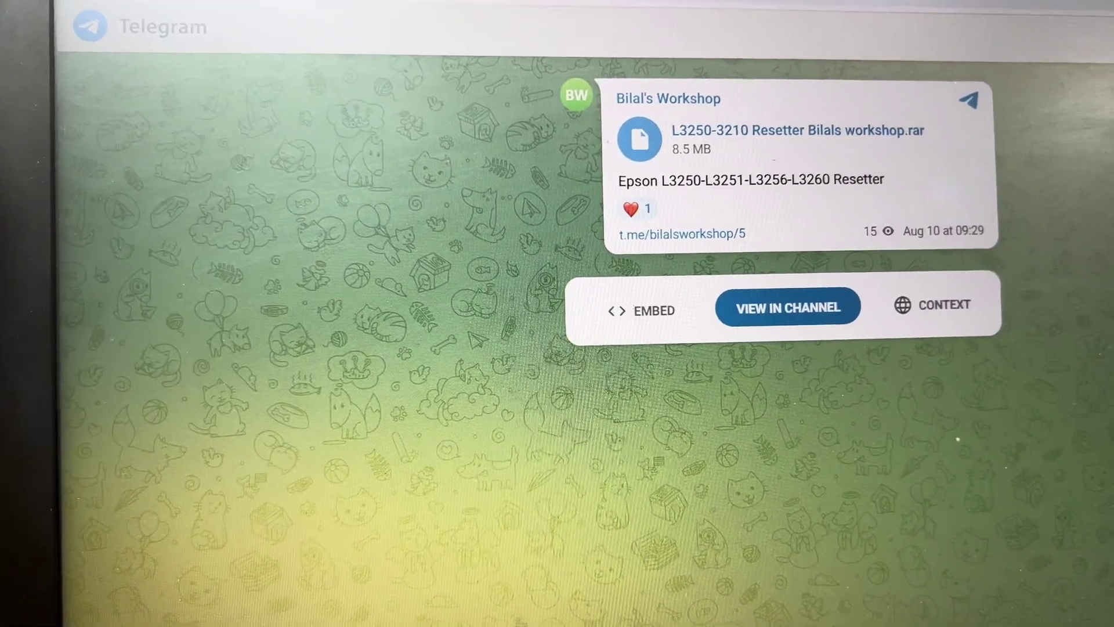
key(super+d)
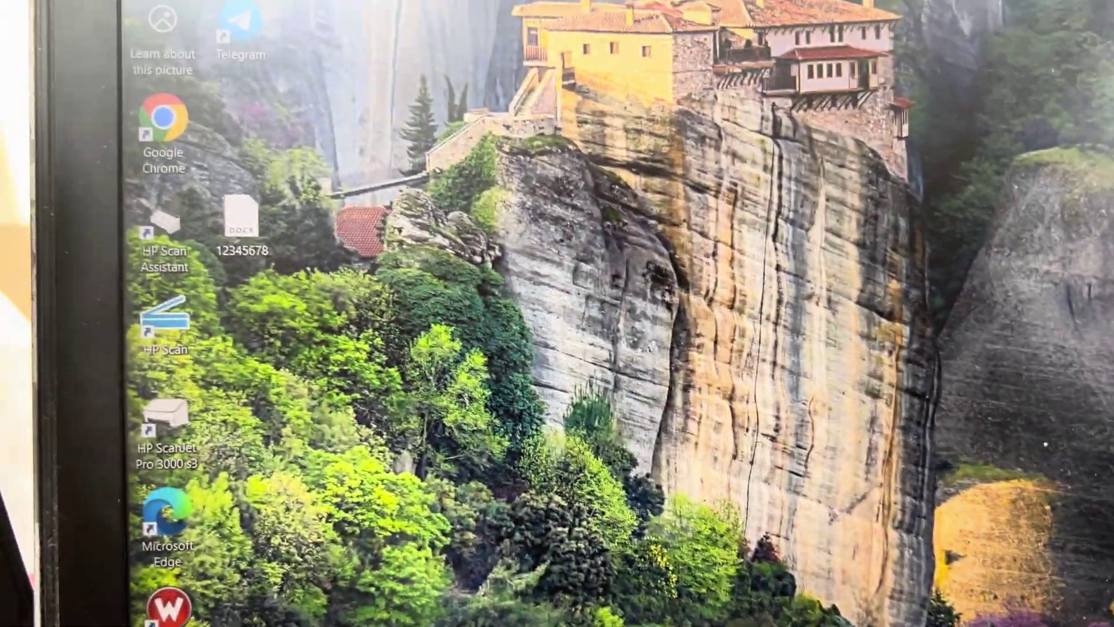
Open the 'L3250-3210 Resetter by Bilal' archive down to its inner resetter folder.
key(alt+Tab)
key(alt+Tab)
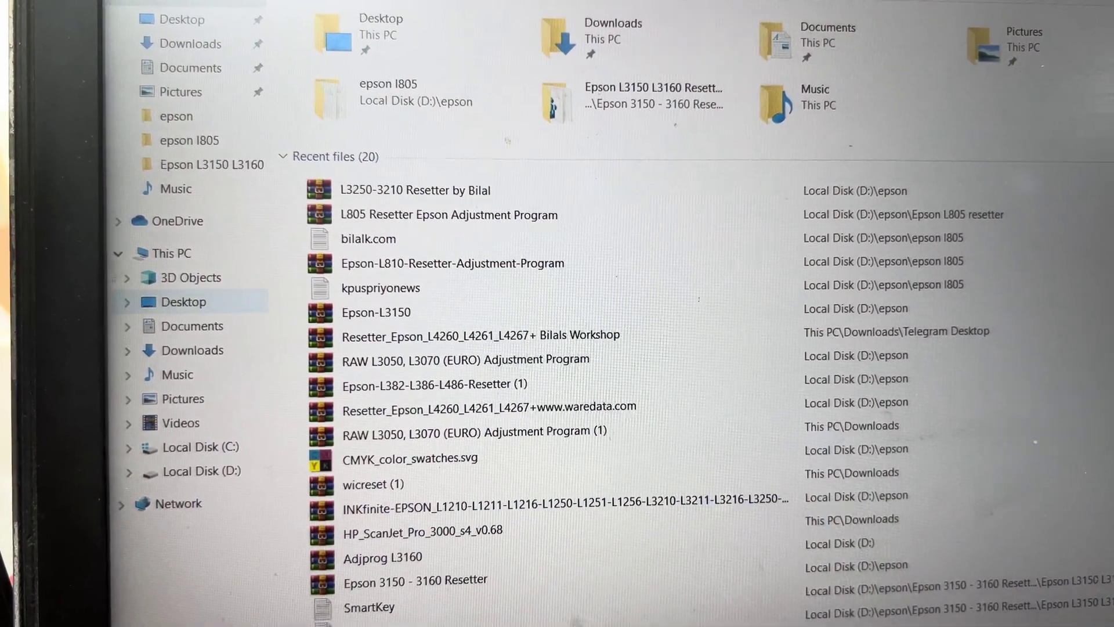
double_click(369, 200)
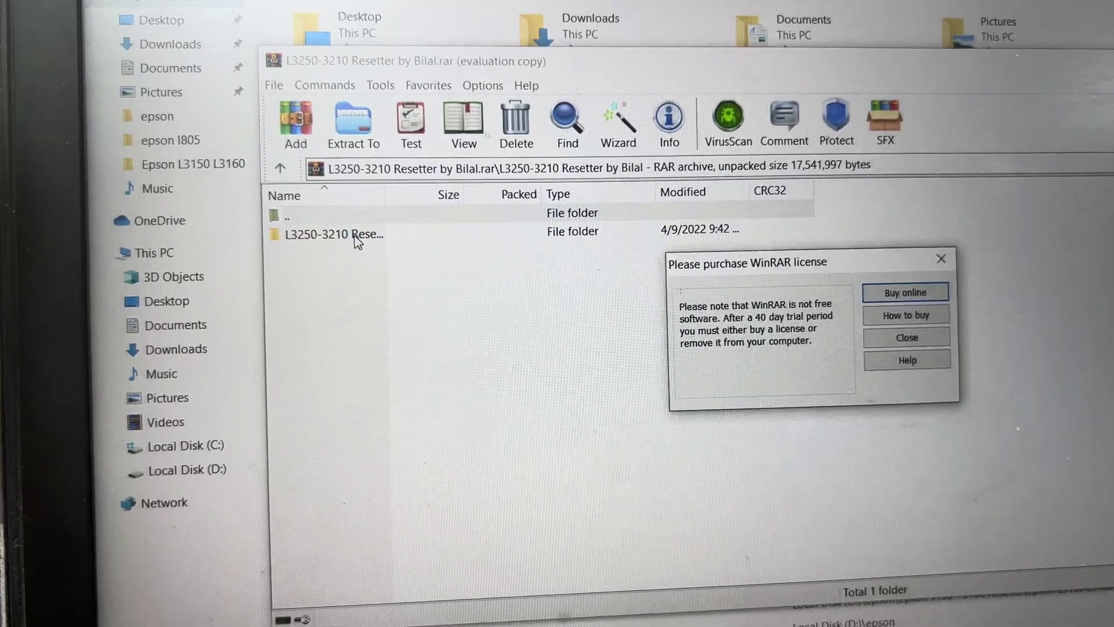
key(Escape)
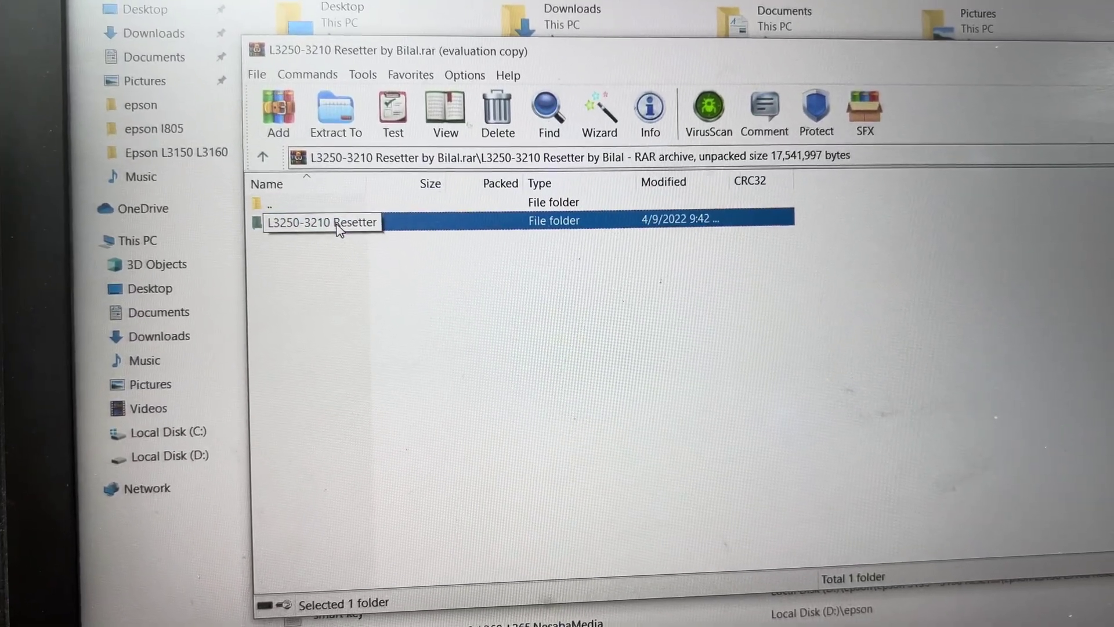
double_click(339, 225)
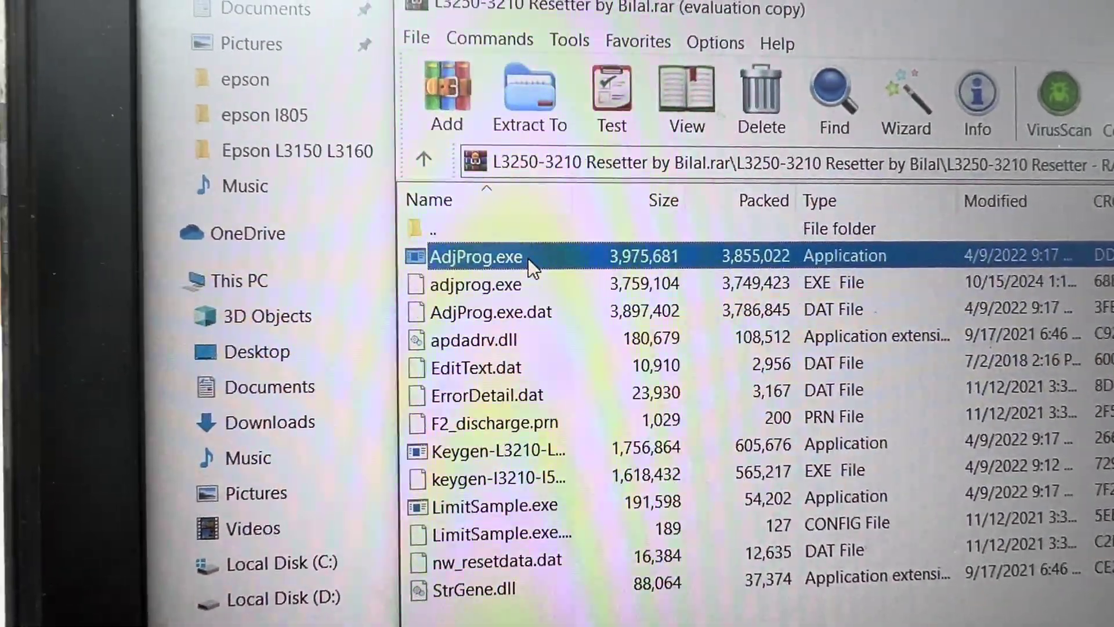
Run AdjProg.exe from the archive, allow it, and bring its window forward.
double_click(528, 259)
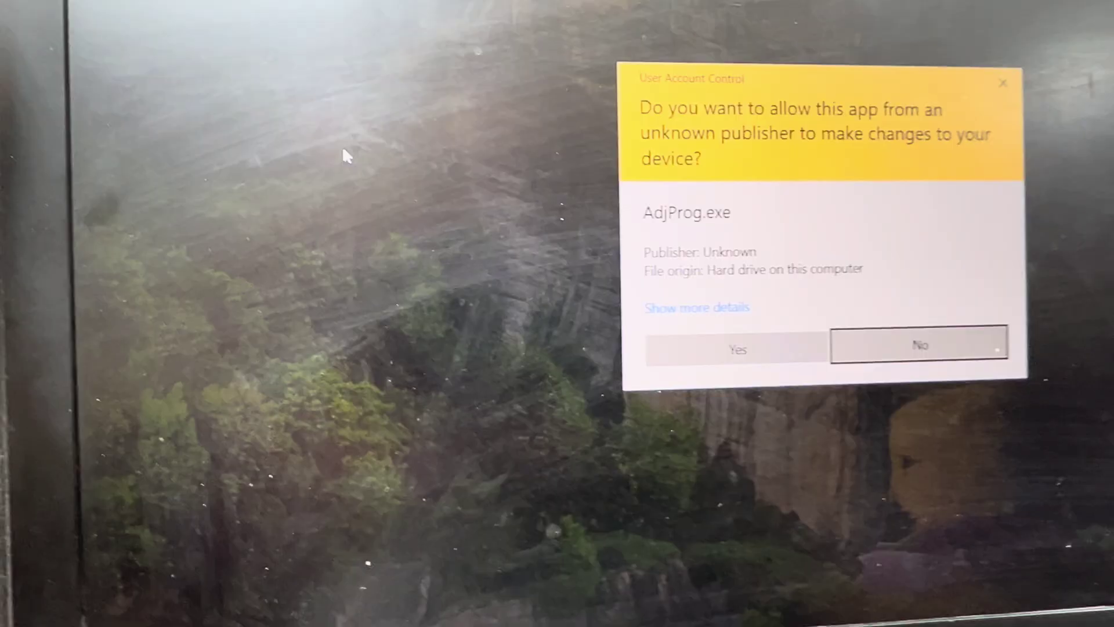
key(alt+y)
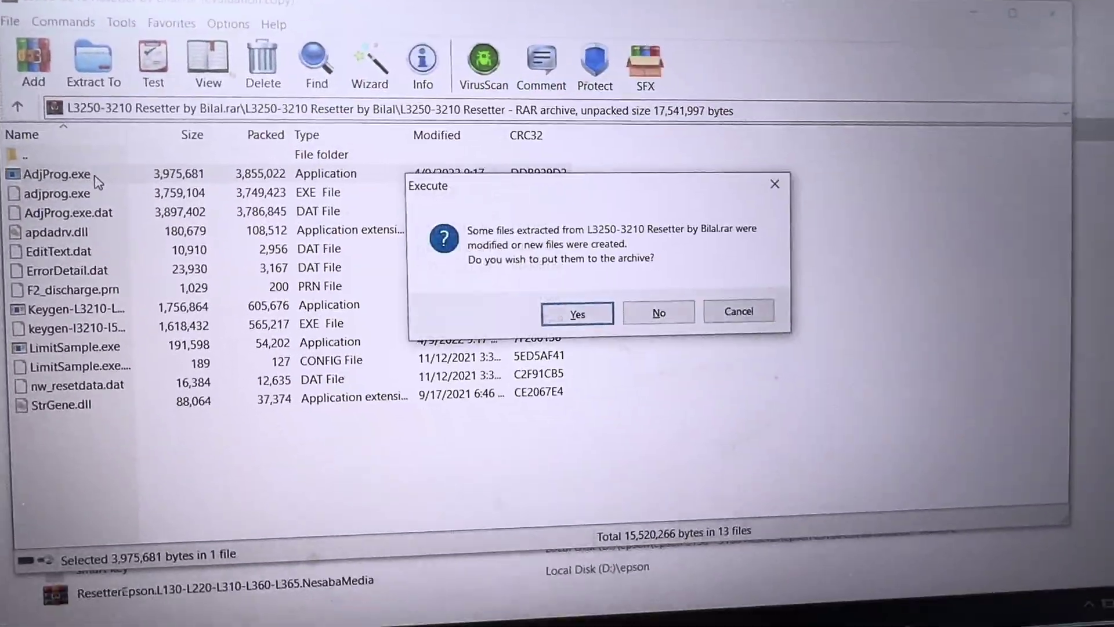
key(Return)
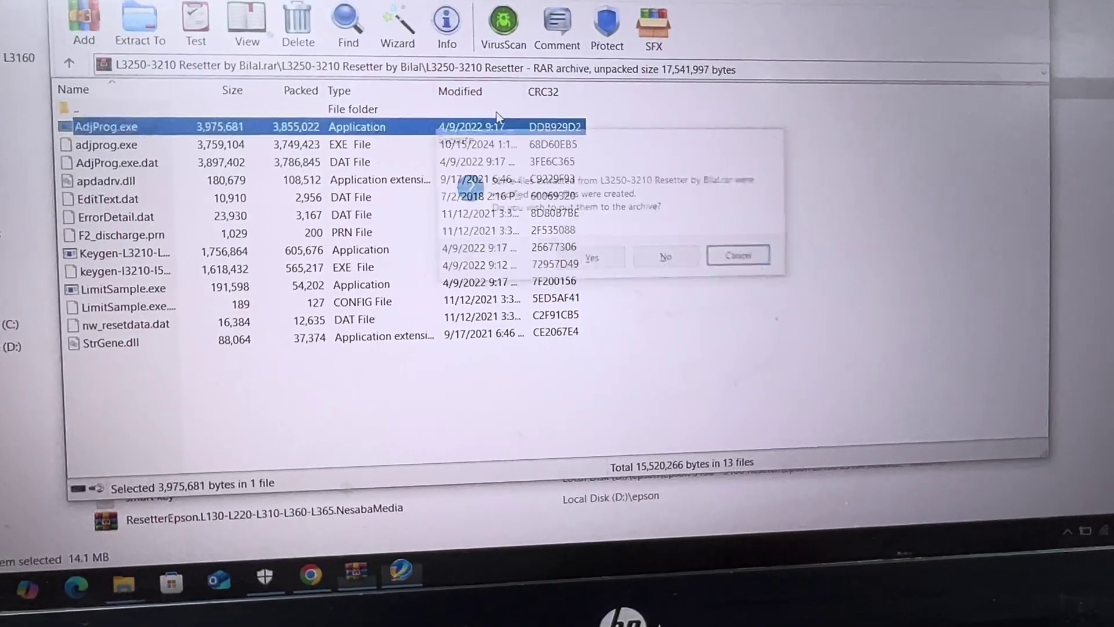
key(alt+Tab)
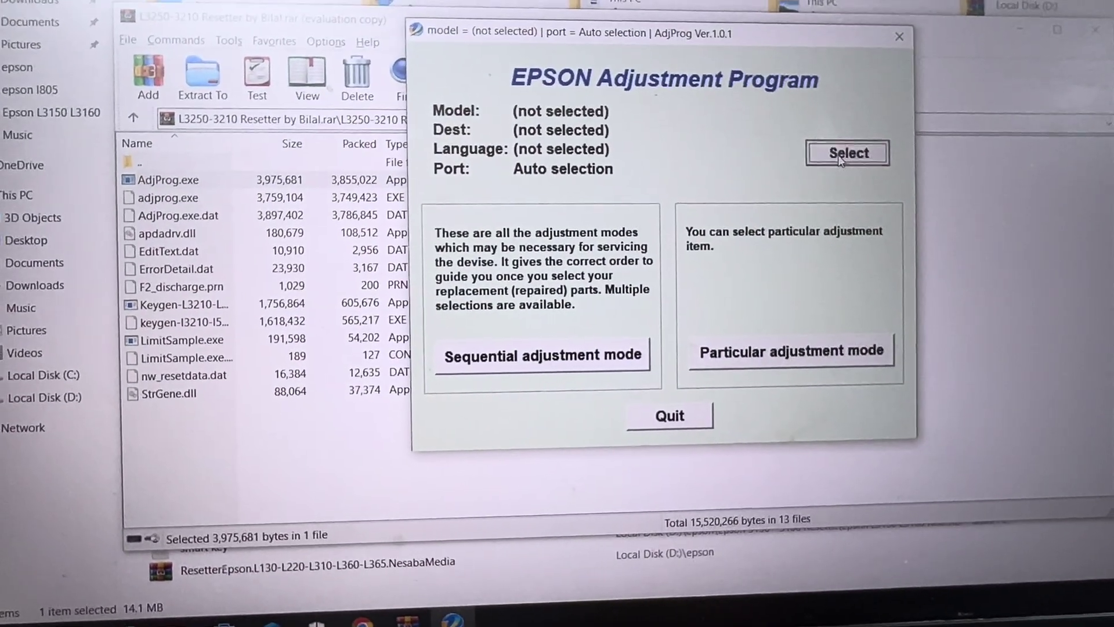
Select model L3260 and port USB038 (L3260 Series), then confirm.
click(841, 157)
click(749, 202)
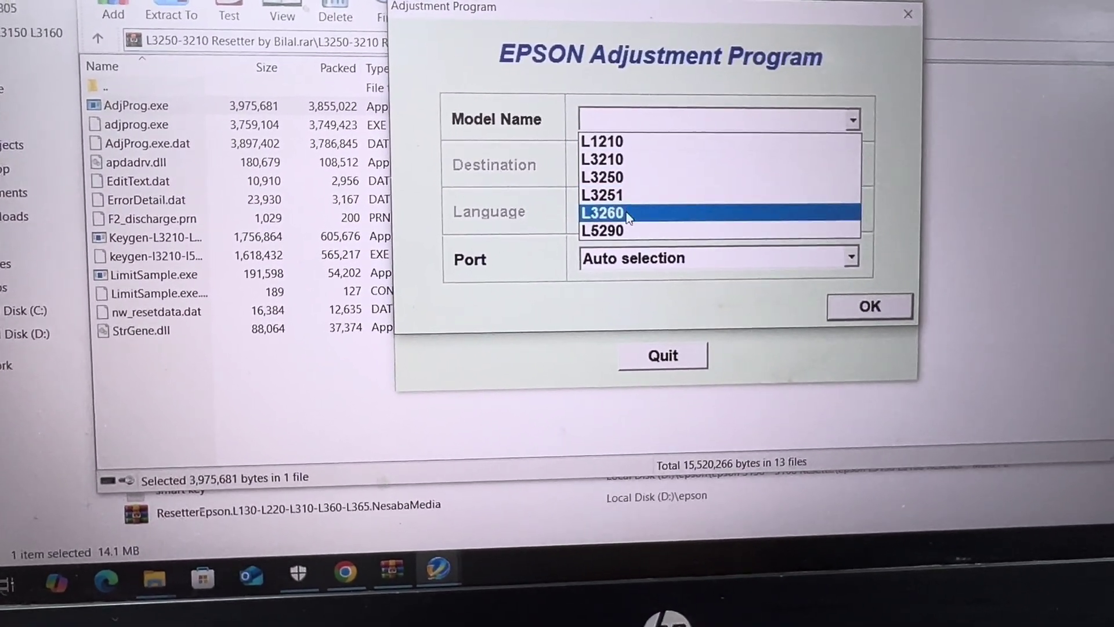
click(623, 220)
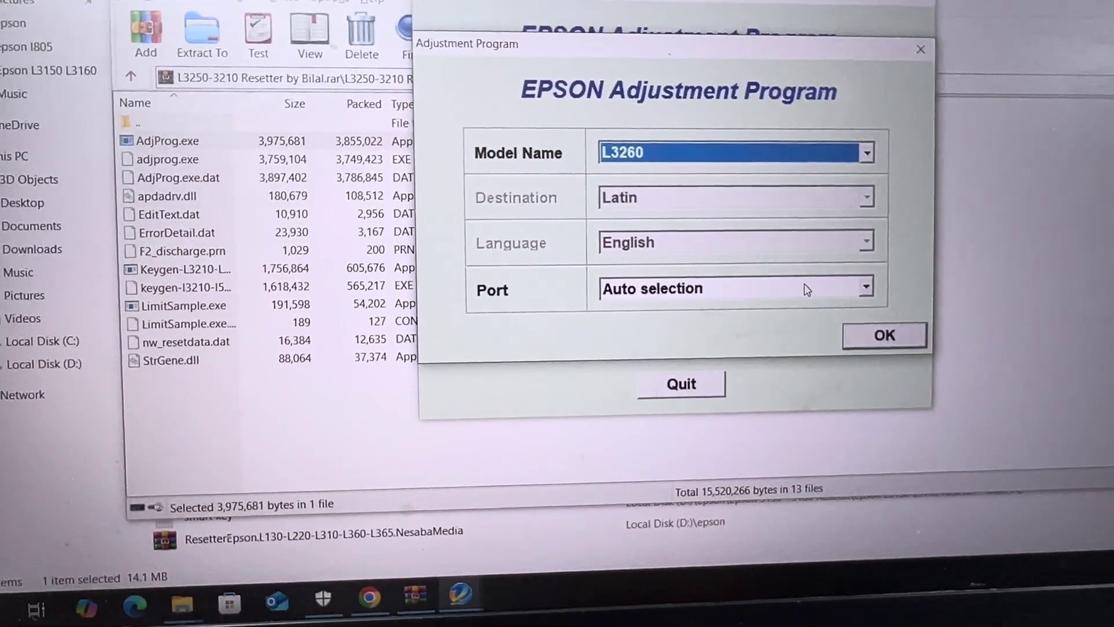
click(806, 289)
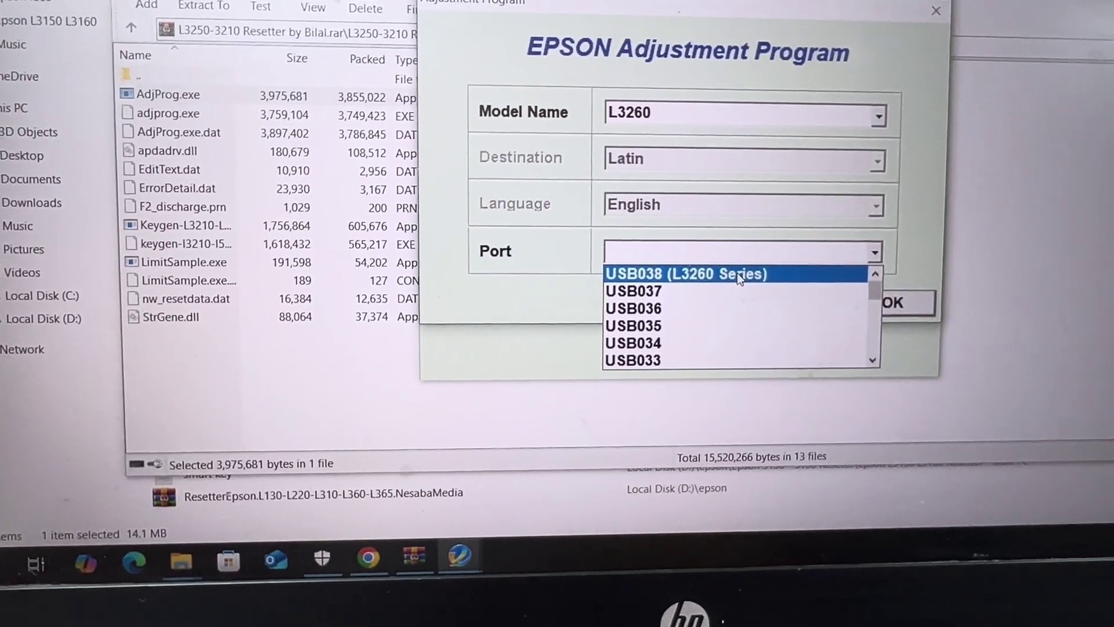
click(735, 269)
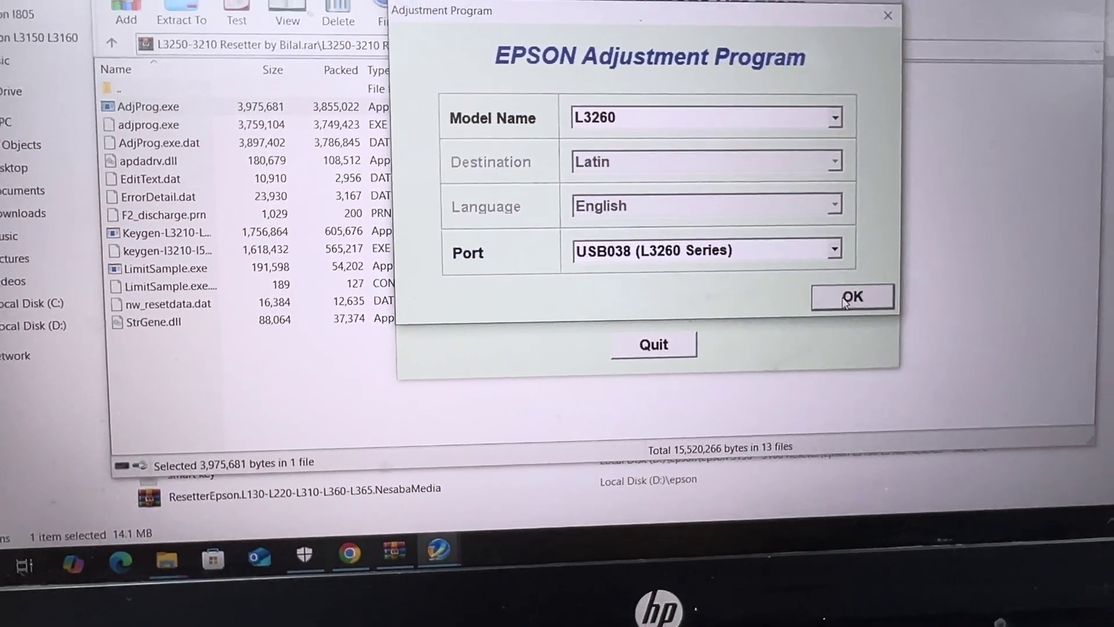
click(876, 296)
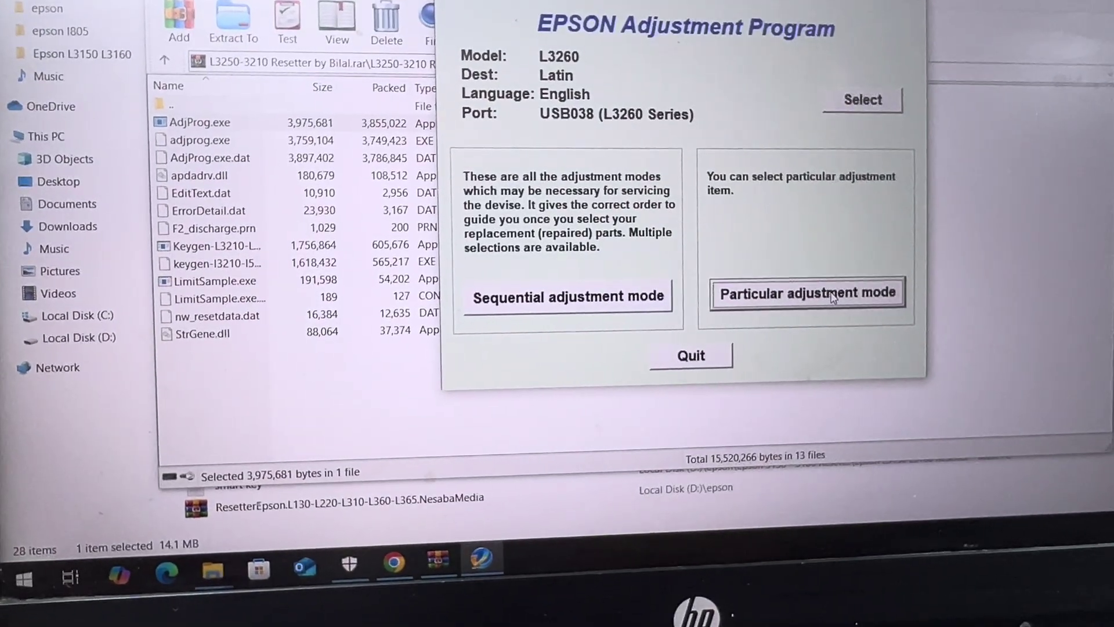
Open Waste ink pad counter under Particular adjustment mode and tick the pad counters.
click(839, 320)
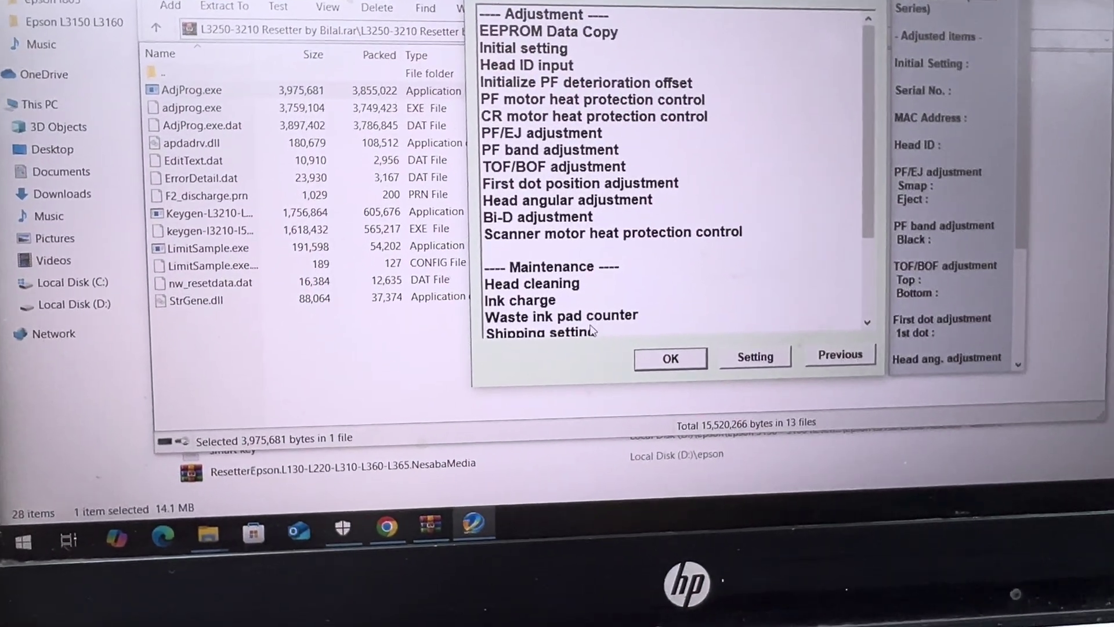
click(600, 317)
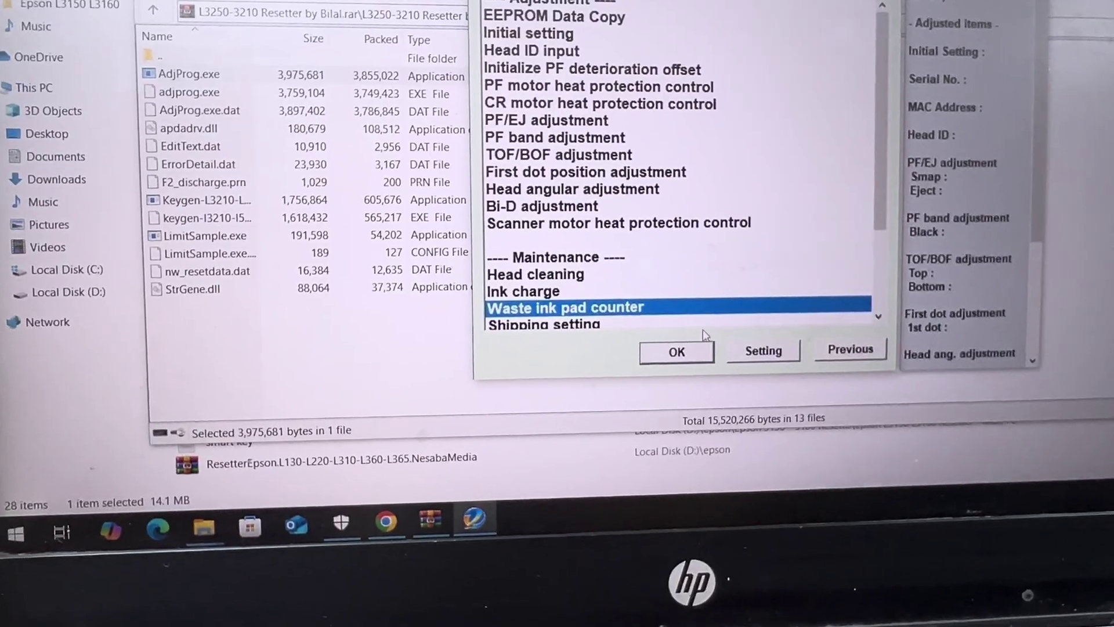
click(693, 355)
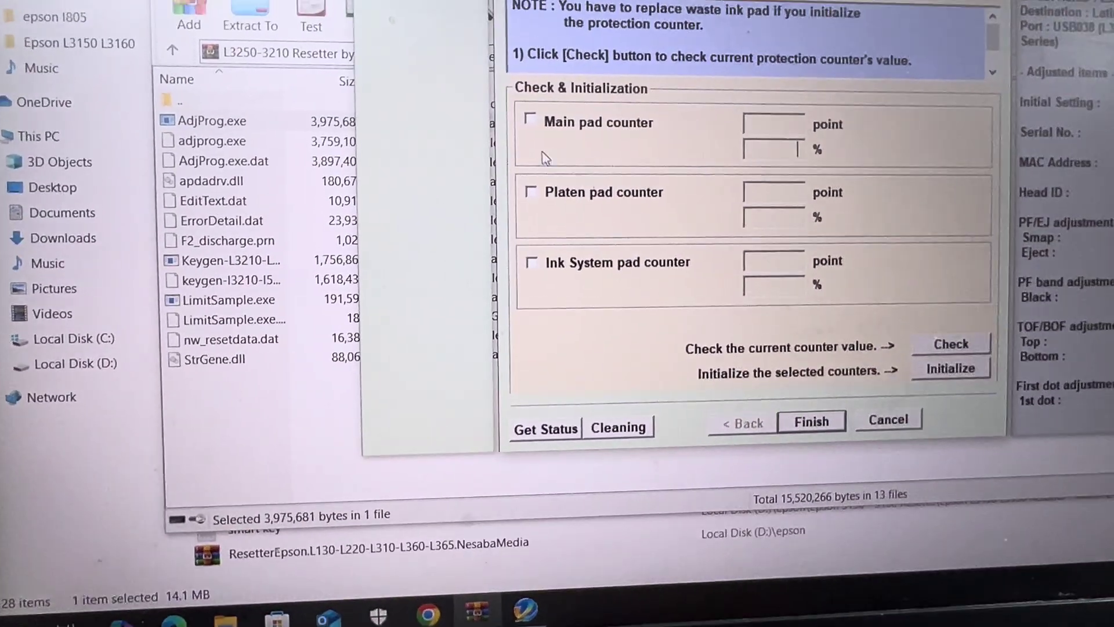
click(530, 135)
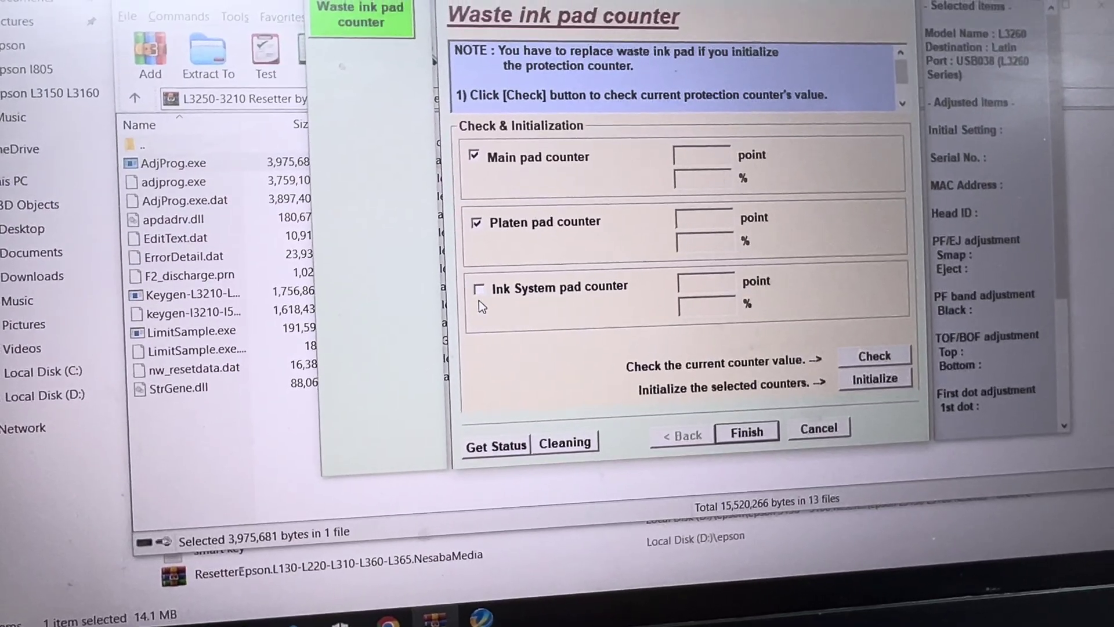
click(476, 290)
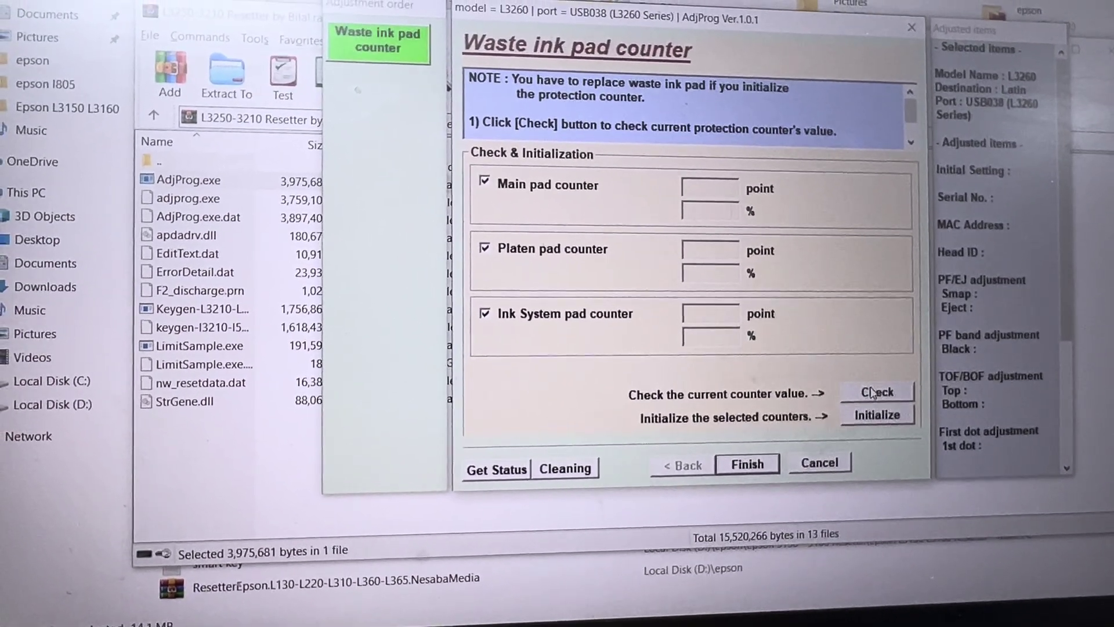
Check counters (main 82%, platen 80%, ink system 100%) and re-tick the ink system counter.
click(868, 376)
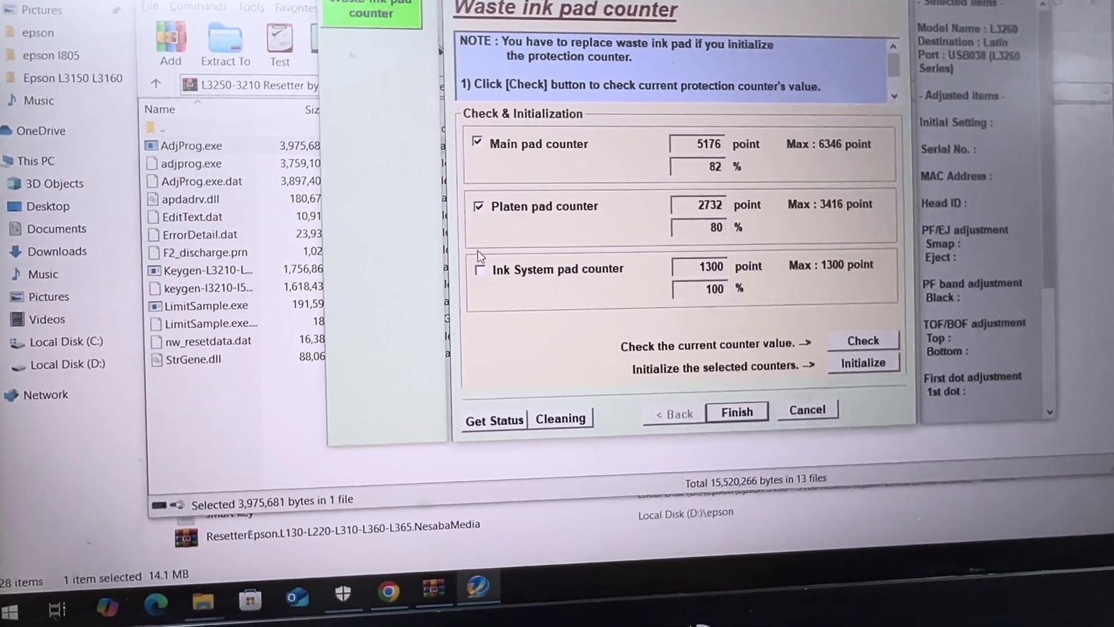
click(491, 278)
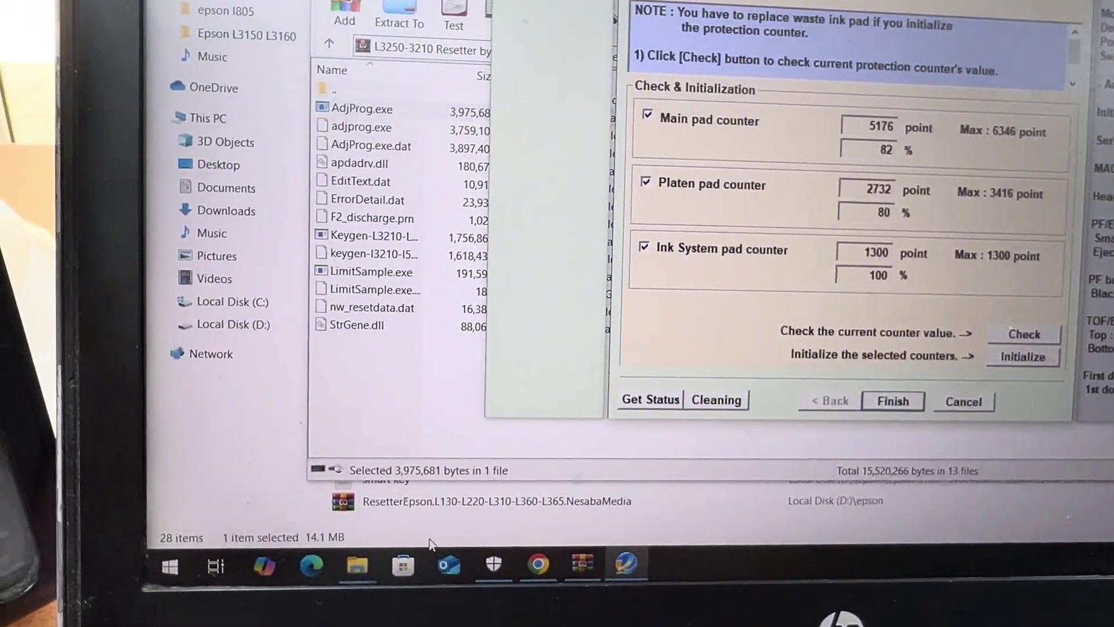
key(super+r)
key(Return)
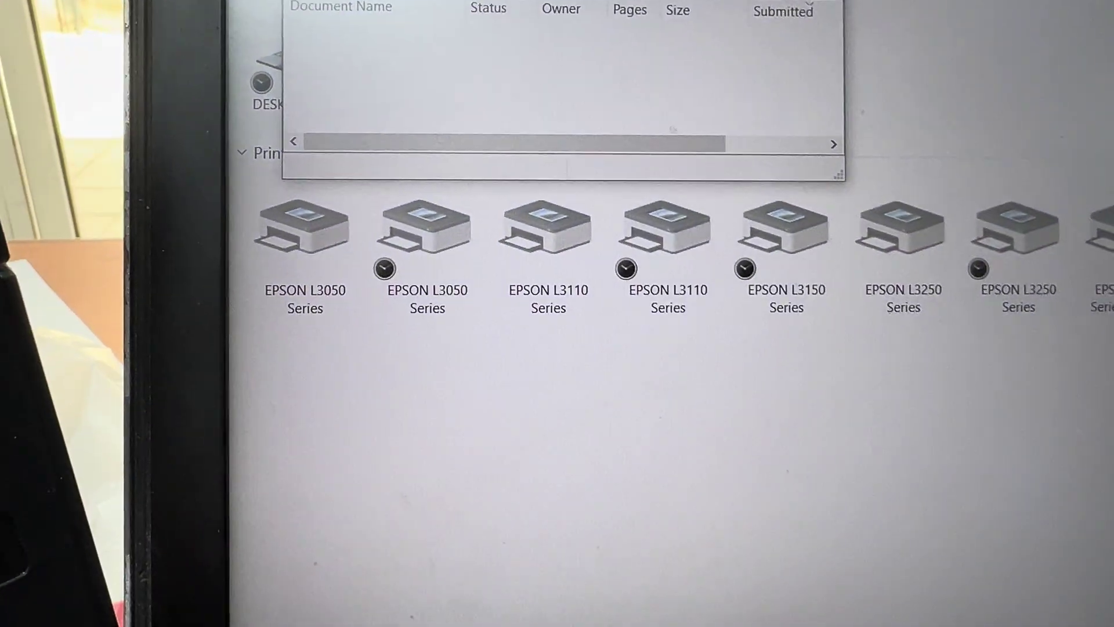
key(alt+F4)
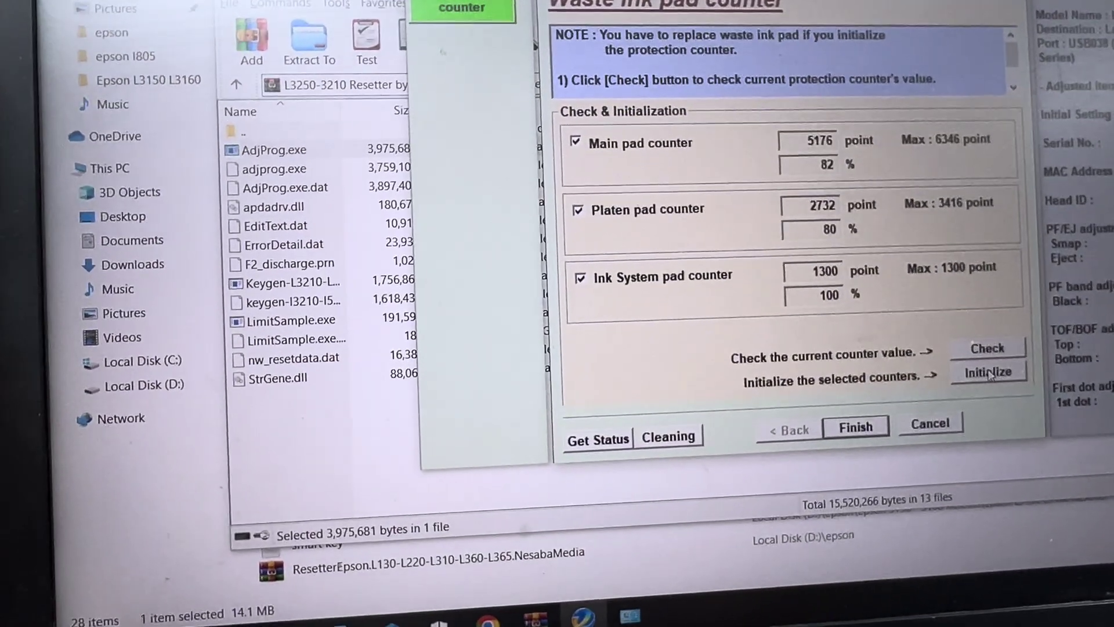
Initialize the main, platen and ink system pad counters to 0.
click(991, 372)
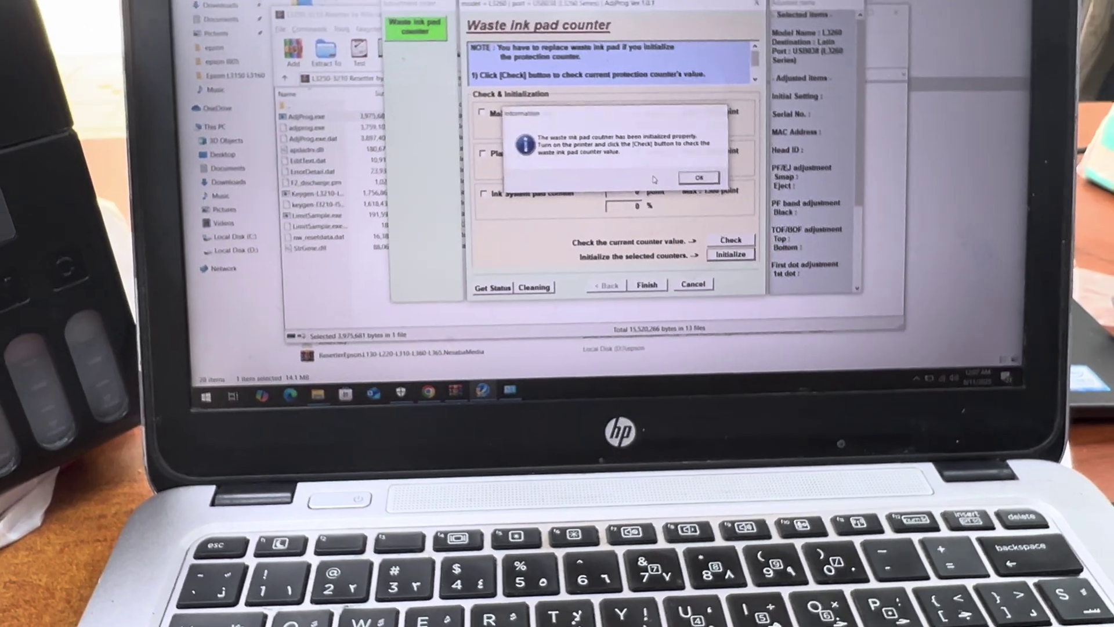
Dismiss the initialization notice, leave the waste ink pad counter screen, and quit AdjProg.
click(722, 235)
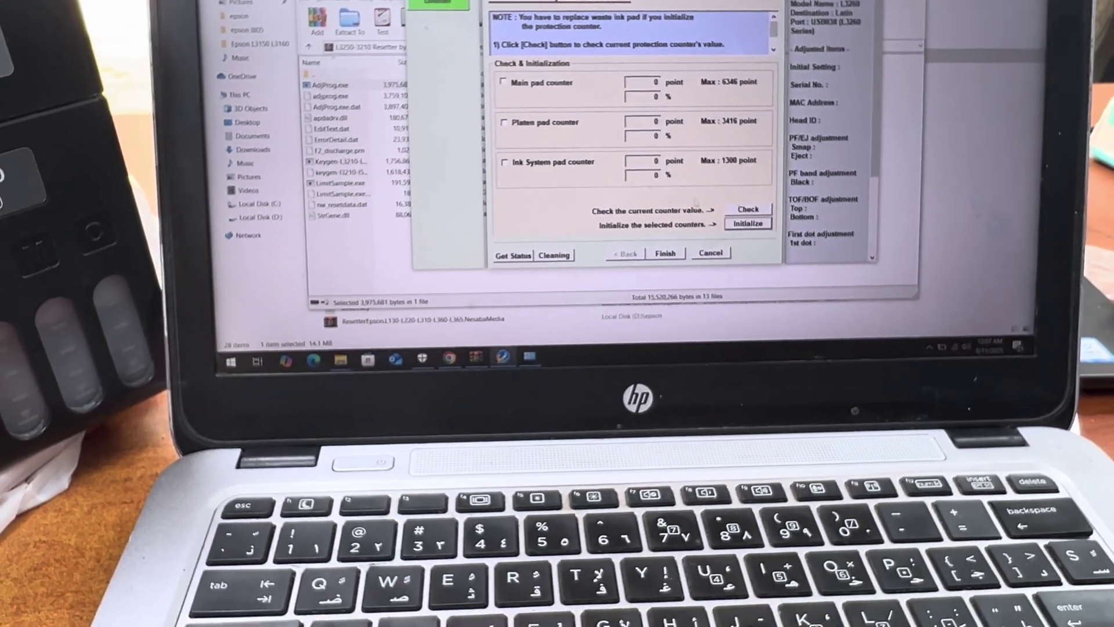
click(670, 265)
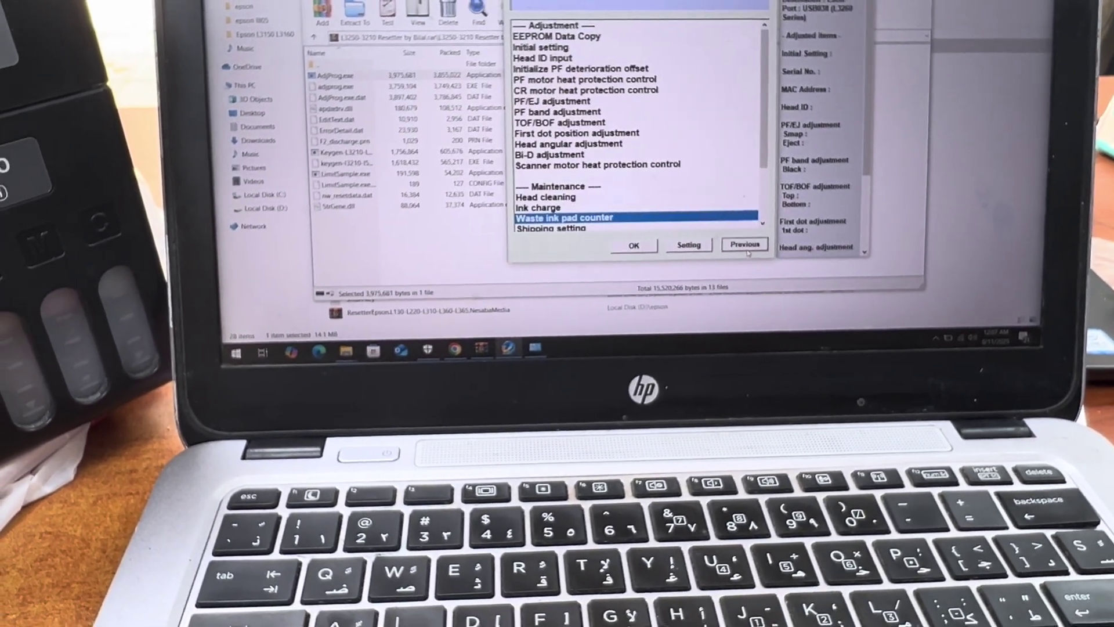
click(744, 245)
click(648, 265)
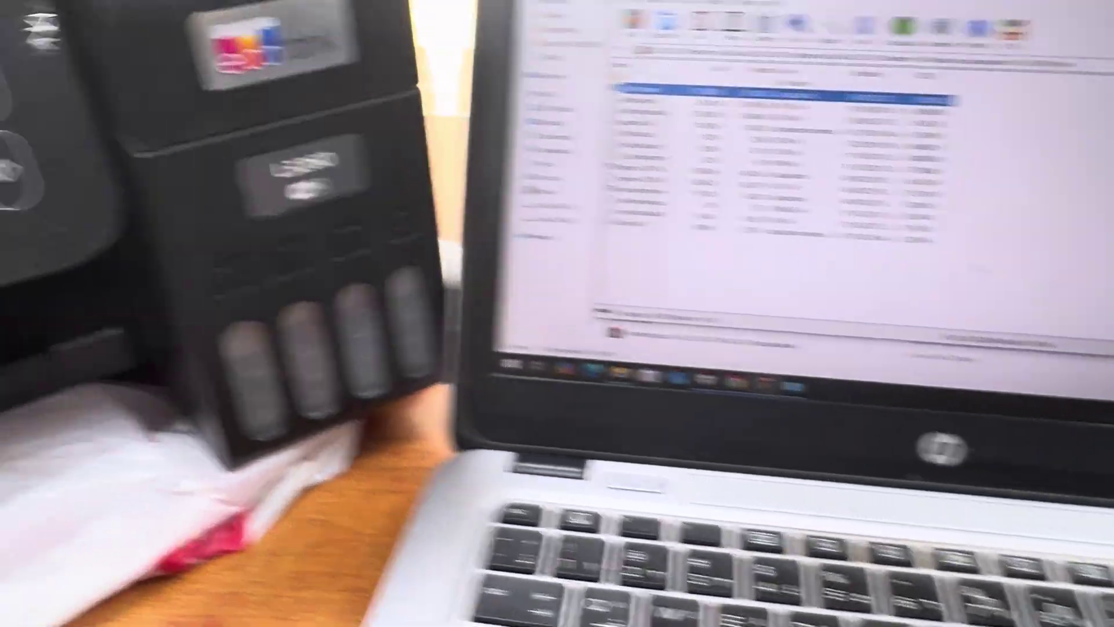